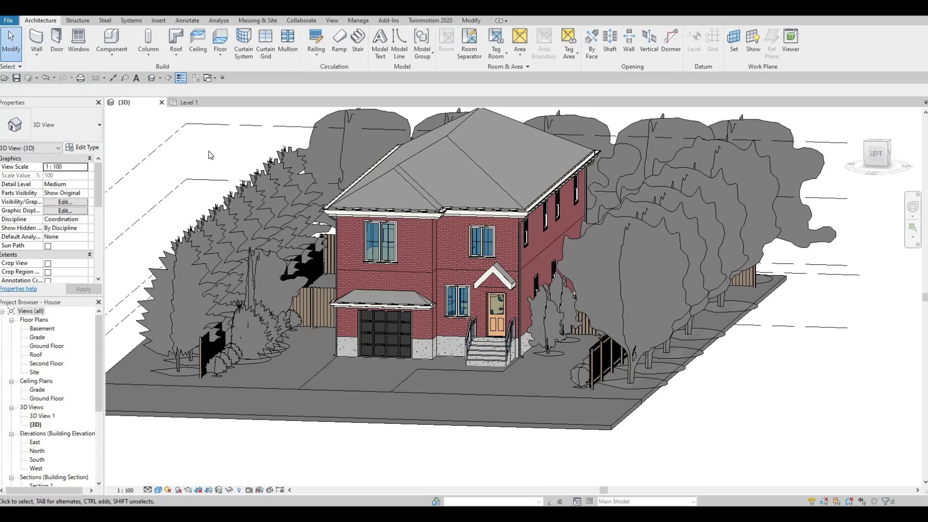
- Inspect the layer structure of the House's upper brick wall, Exterior Wall 1
click(428, 251)
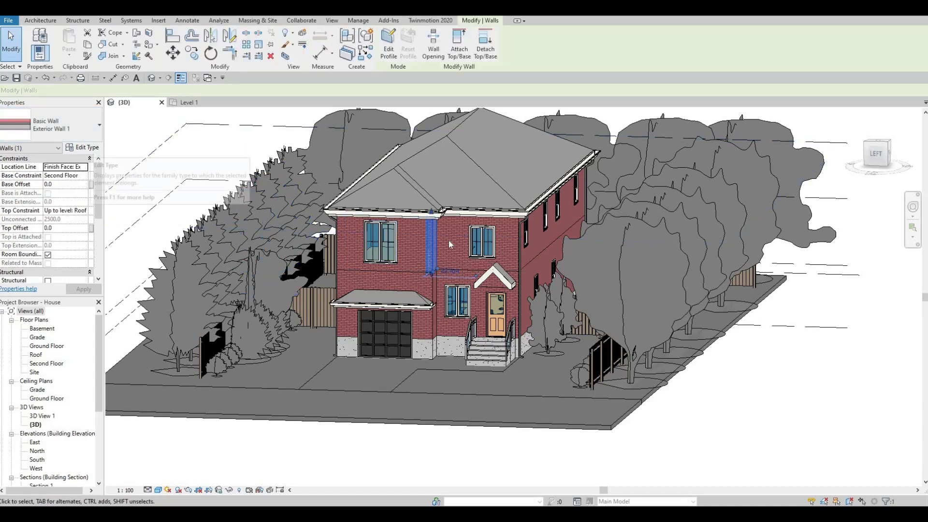
click(94, 149)
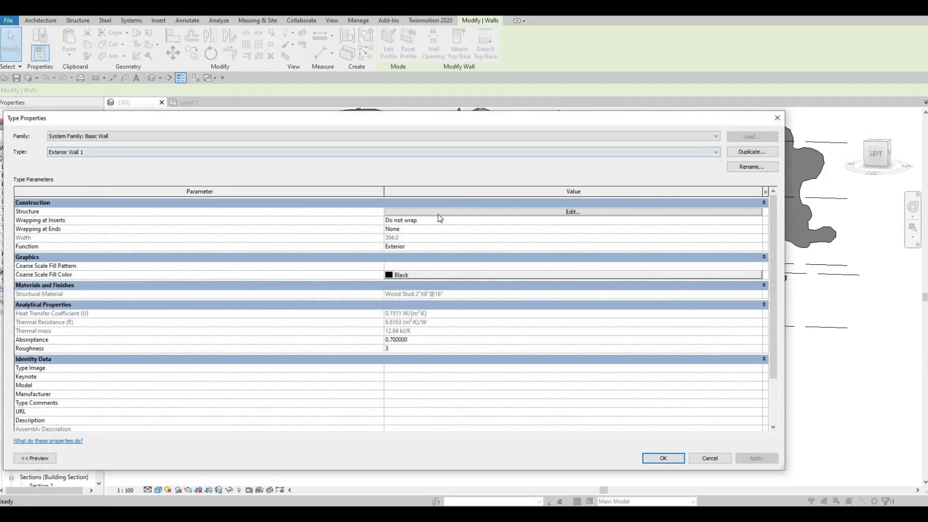
click(438, 214)
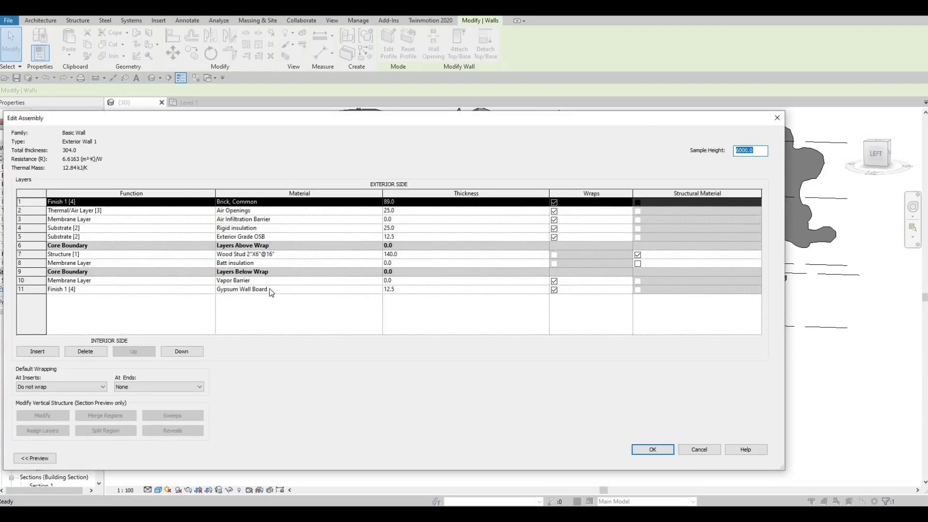
click(710, 451)
click(709, 458)
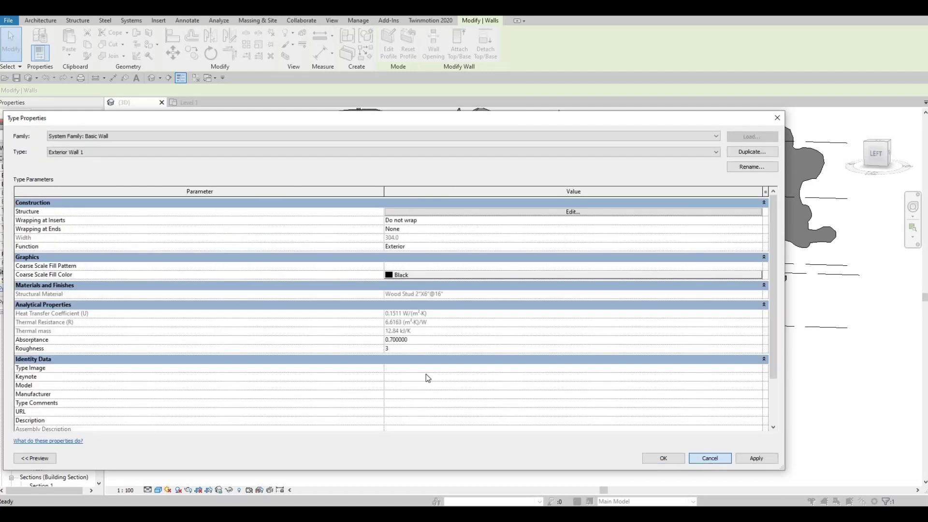
- Inspect the layer structure of the lower basement wall, Exterior Wall 2
click(430, 354)
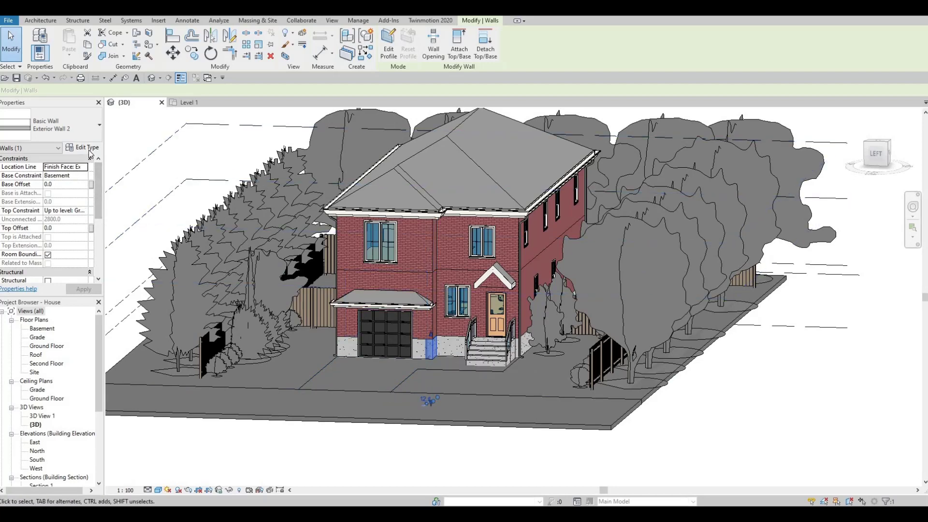
click(82, 147)
click(446, 213)
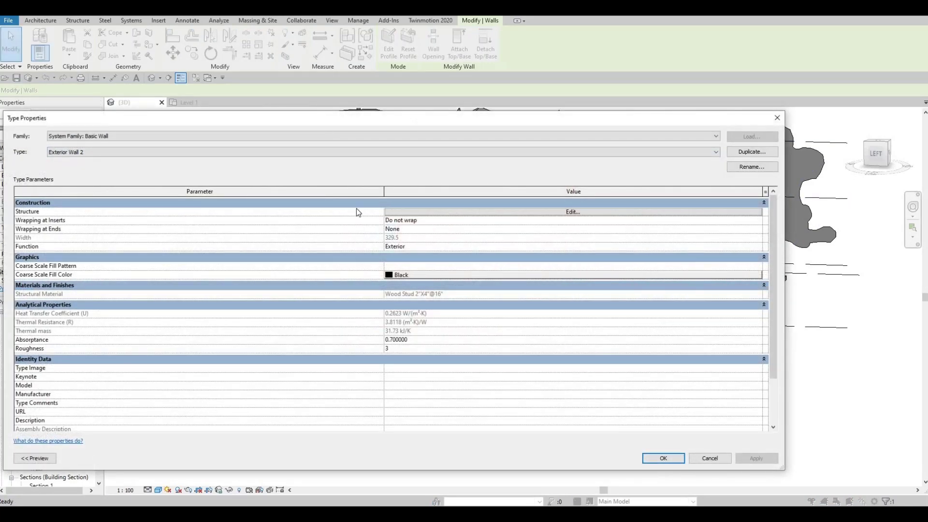
click(708, 449)
click(661, 456)
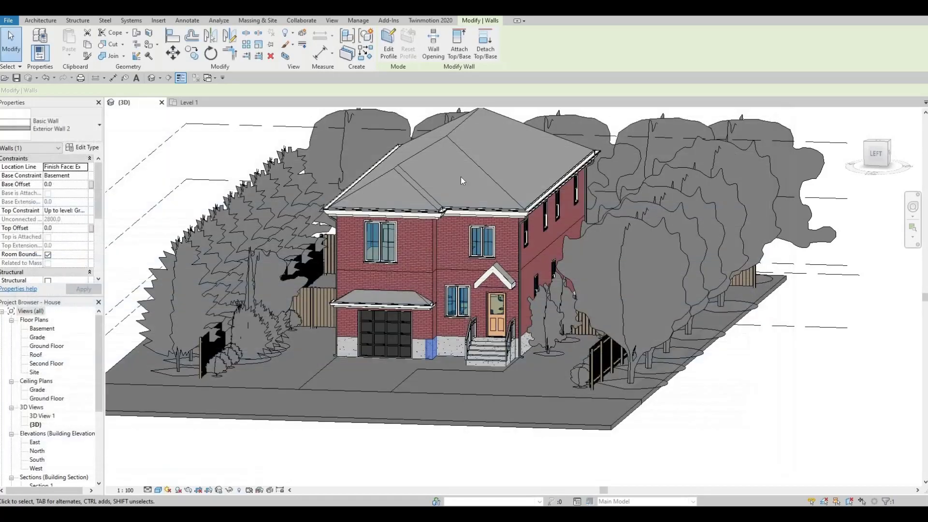
- Inspect the layer structure of the main hipped roof, Roof 1, then clear the selection
click(473, 164)
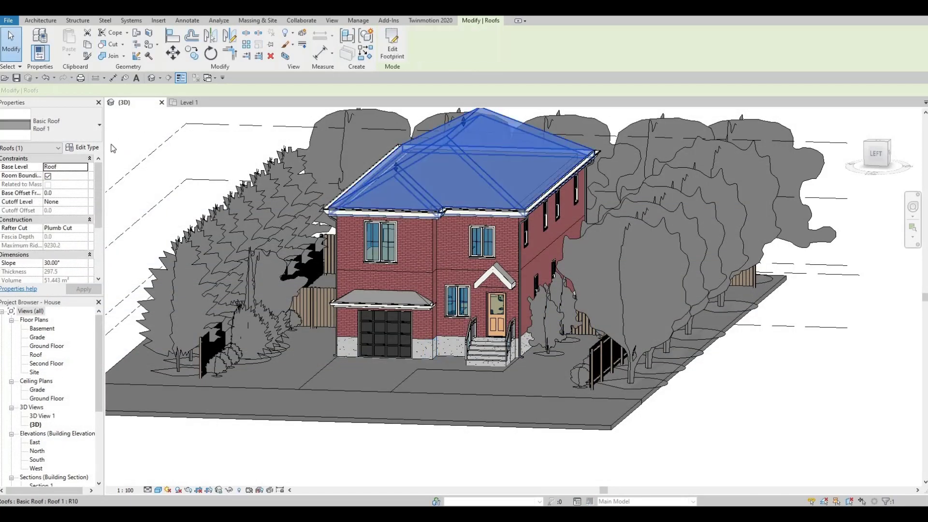
click(81, 147)
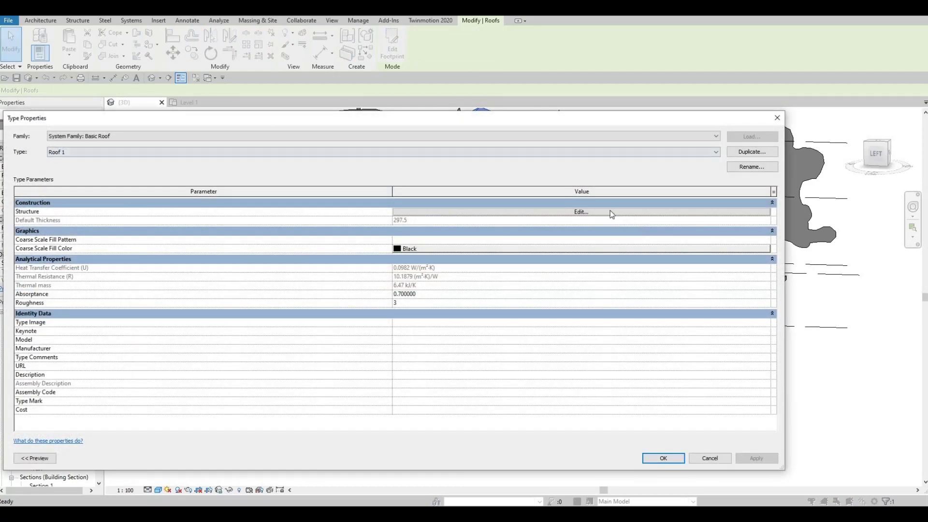
click(436, 211)
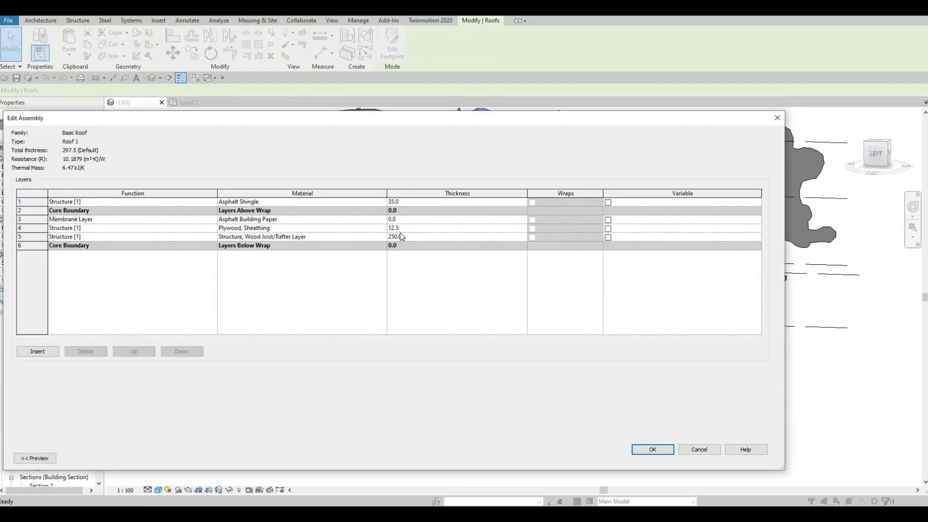
click(703, 449)
key(Escape)
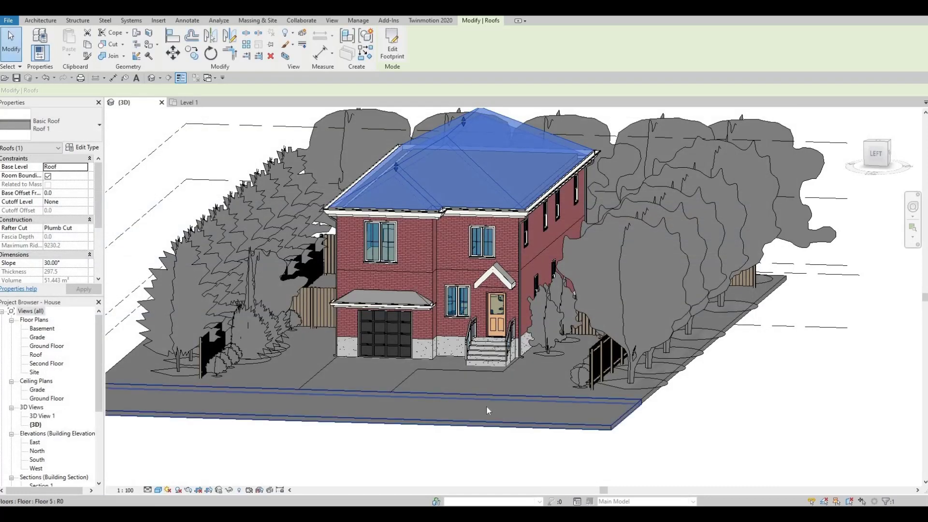
key(Escape)
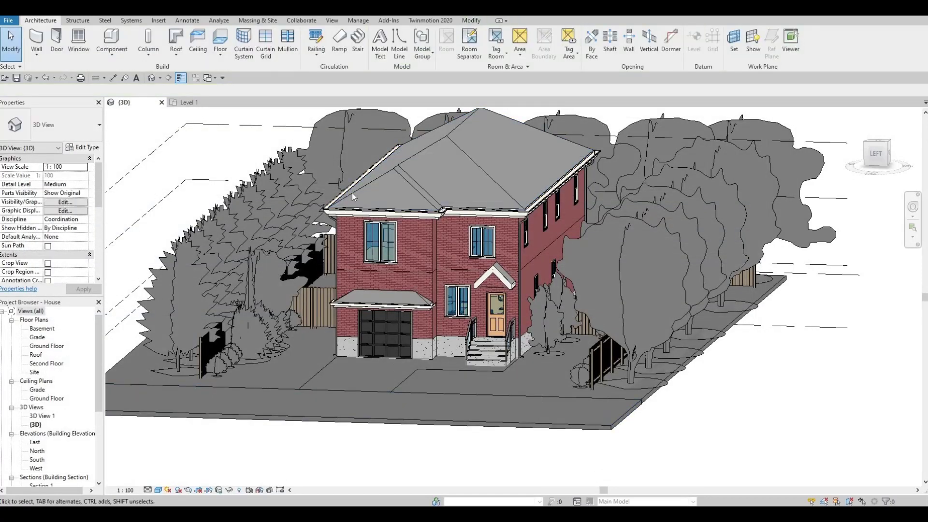
- Create a new project, Project3, from the Architectural Template
click(8, 21)
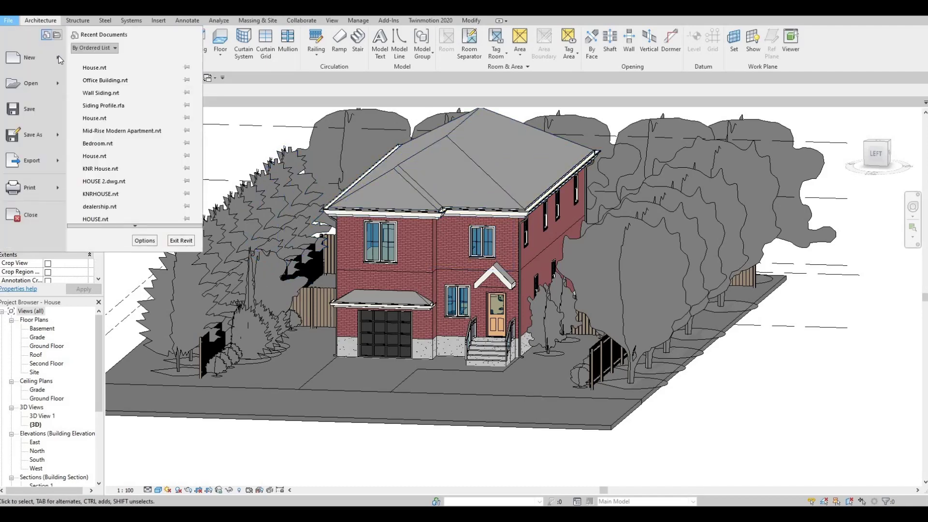
mouse_move(58, 58)
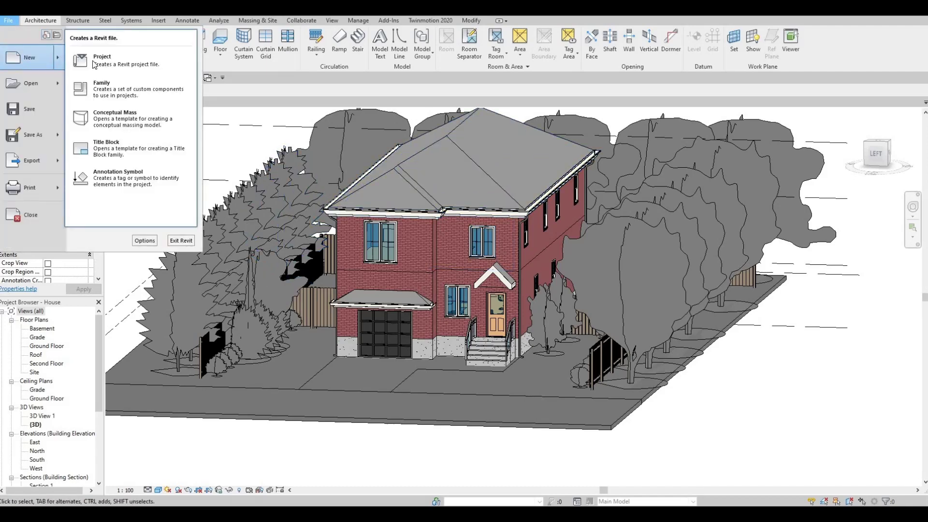
click(95, 64)
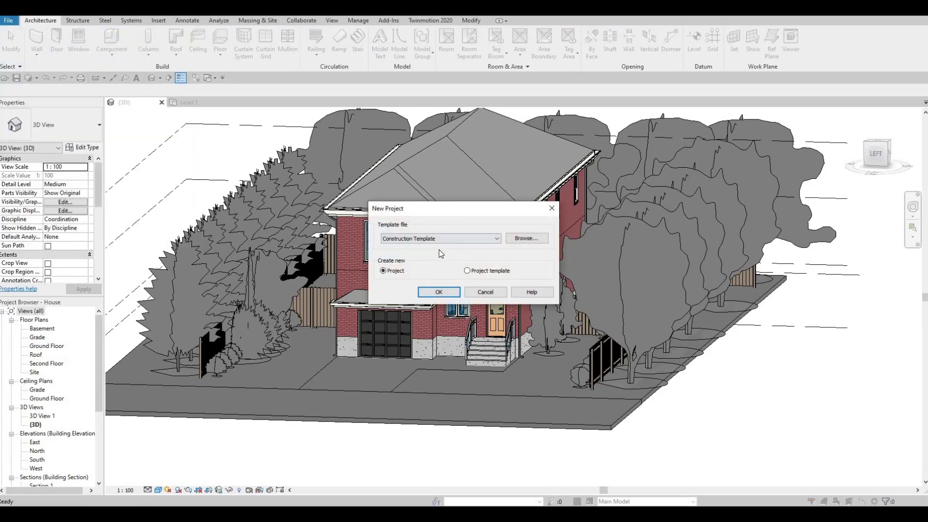
click(442, 239)
click(429, 260)
click(435, 293)
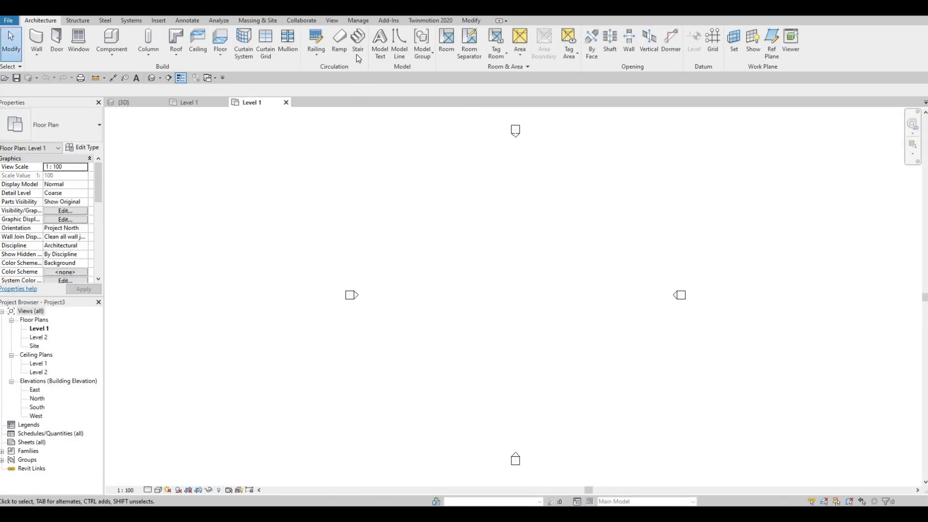
- Start Transfer Project Standards from the House project and uncheck every item
click(357, 21)
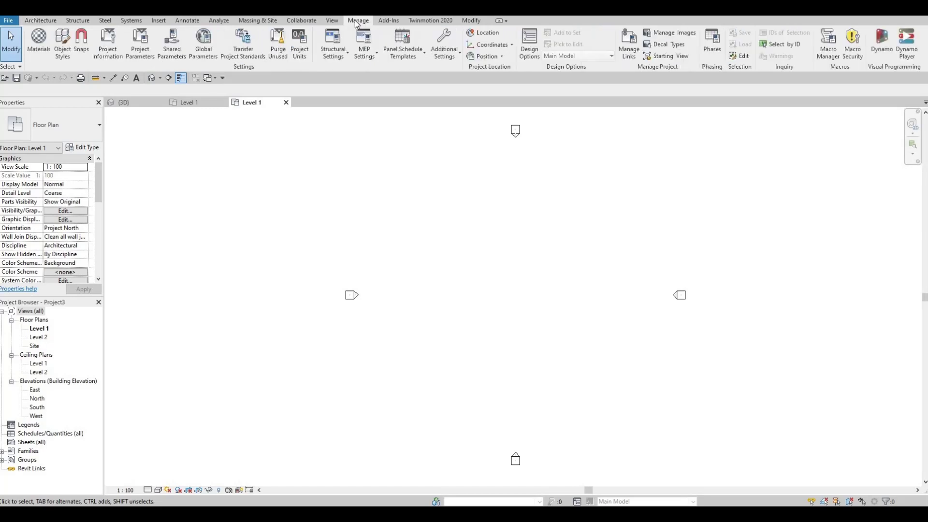
click(242, 52)
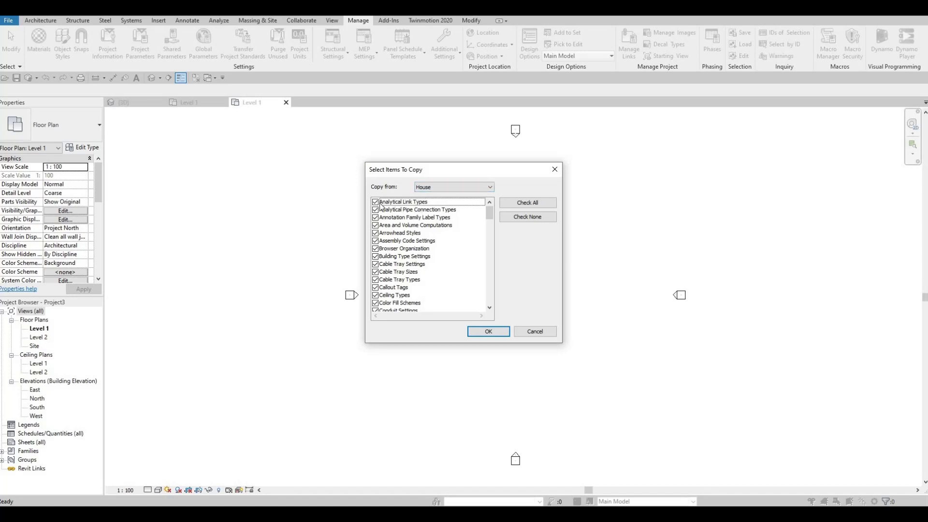
click(525, 218)
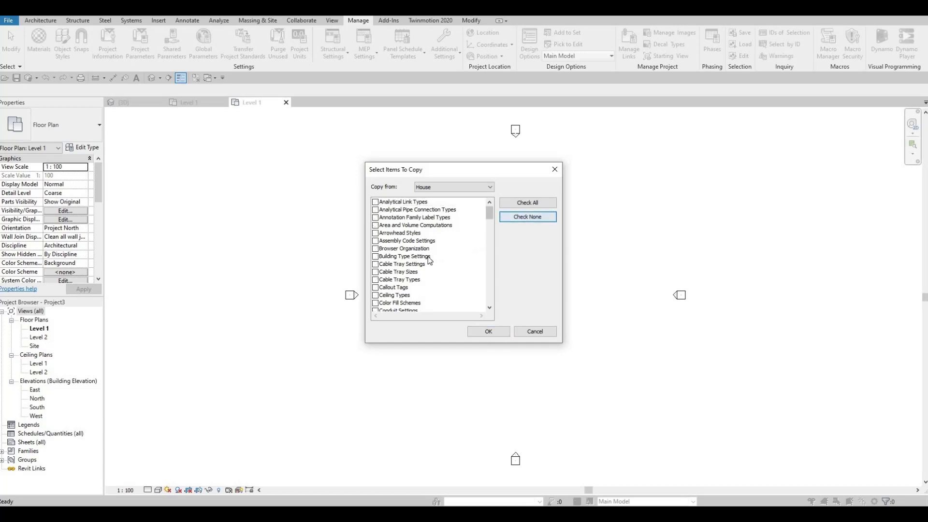
scroll(416, 265, down, 2)
scroll(416, 266, down, 1)
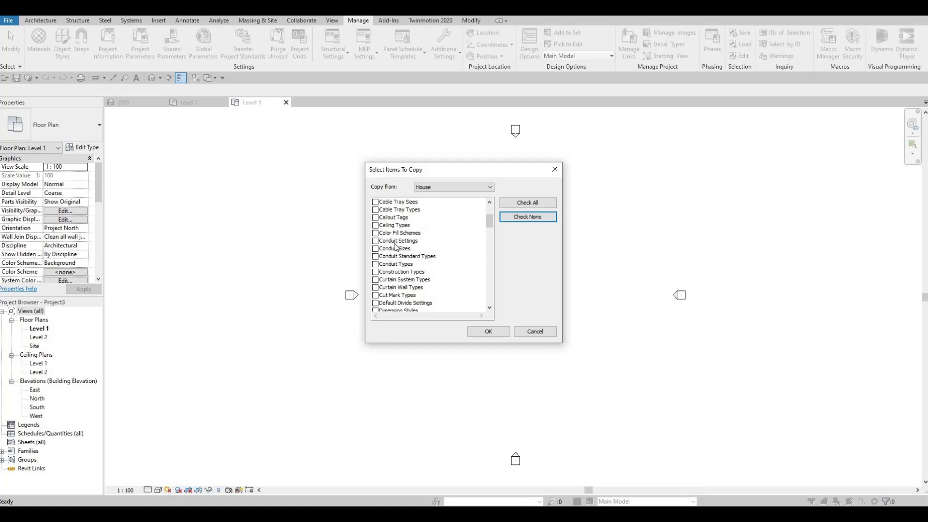
- Copy Ceiling Types, Floor Types and Wall Types from House into Project3
click(376, 225)
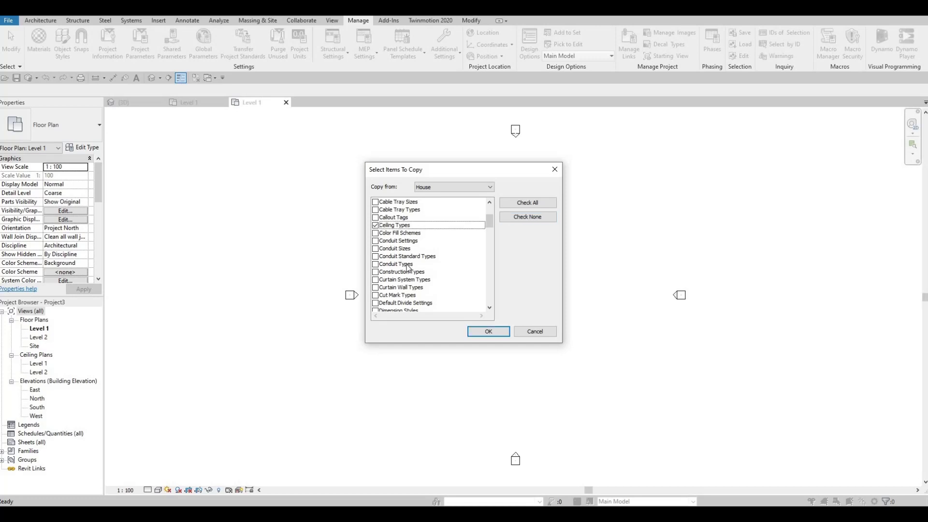
scroll(409, 272, down, 2)
scroll(409, 273, down, 2)
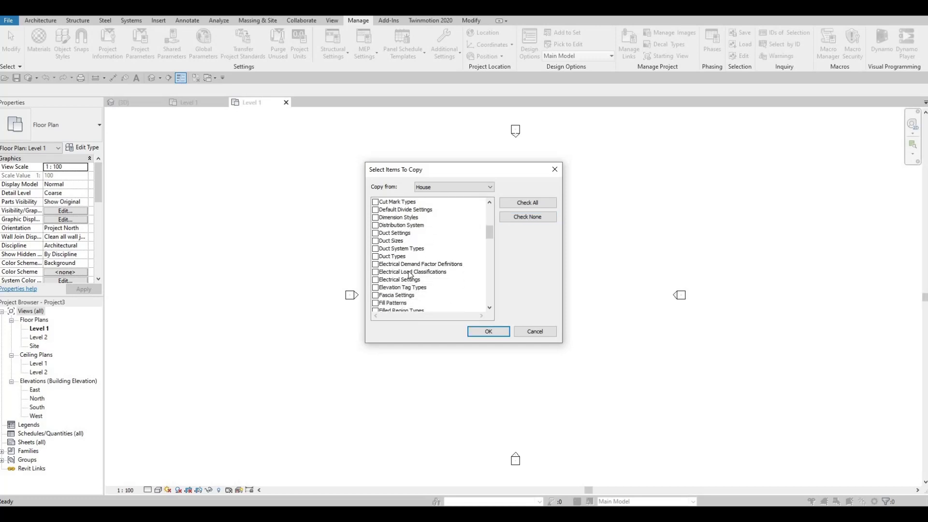
scroll(410, 273, down, 3)
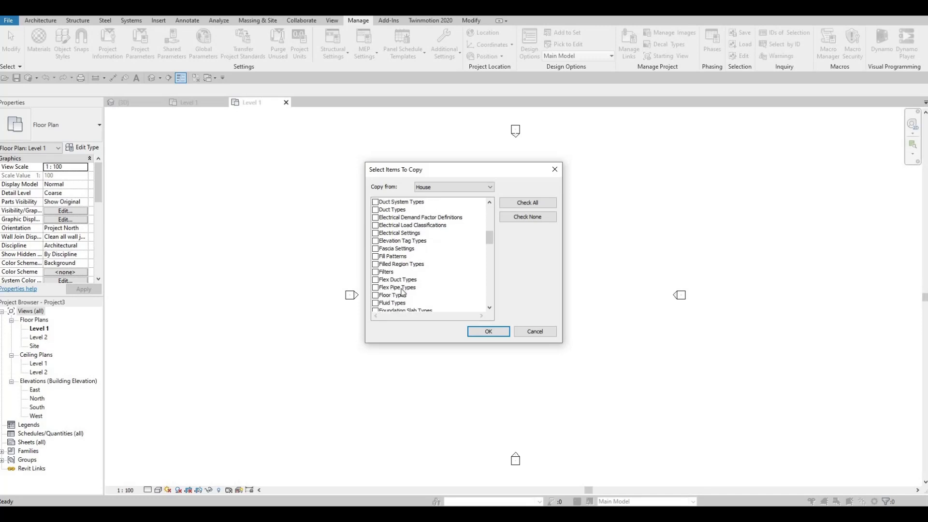
scroll(401, 285, down, 1)
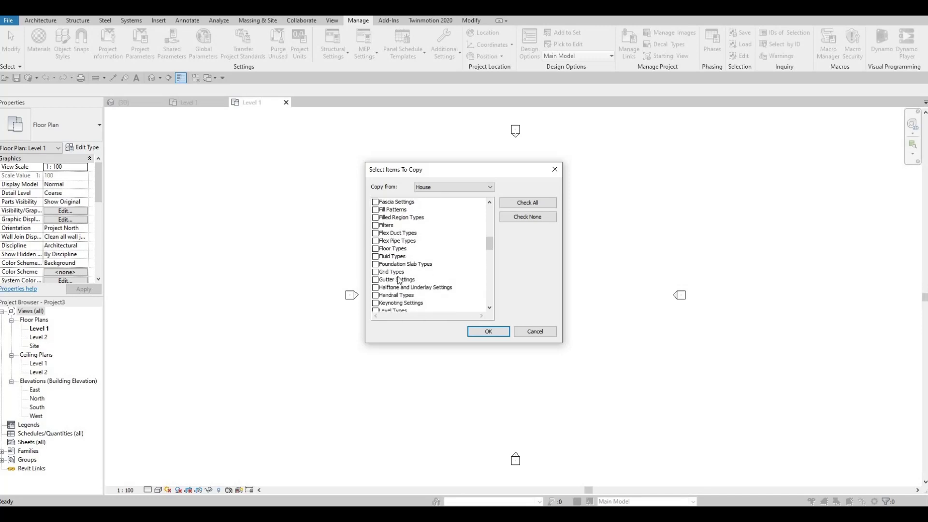
scroll(391, 256, down, 1)
click(377, 225)
scroll(411, 280, down, 1)
scroll(411, 283, down, 8)
scroll(410, 284, down, 2)
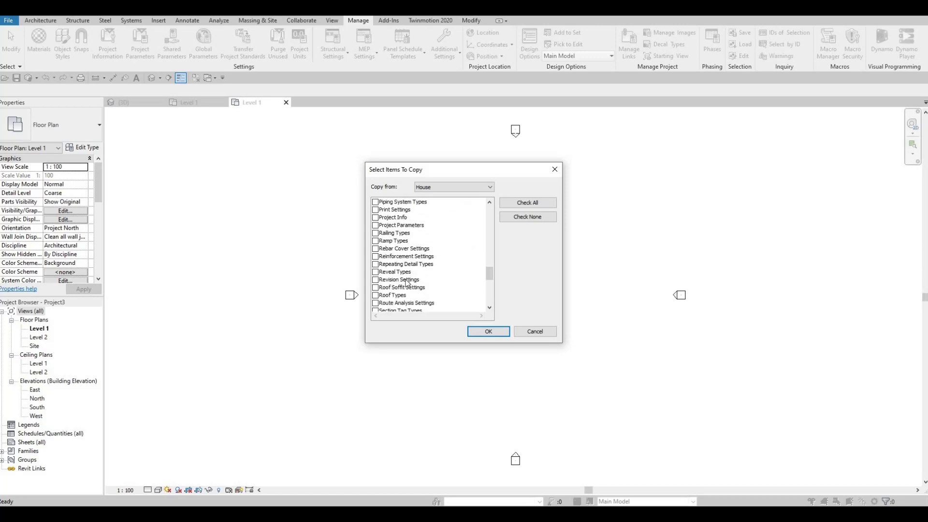
scroll(408, 283, down, 1)
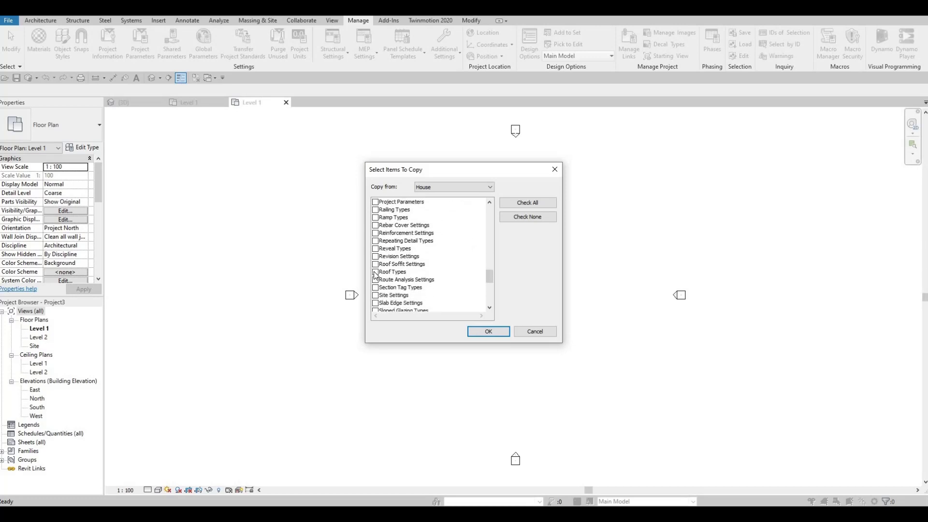
scroll(430, 290, down, 5)
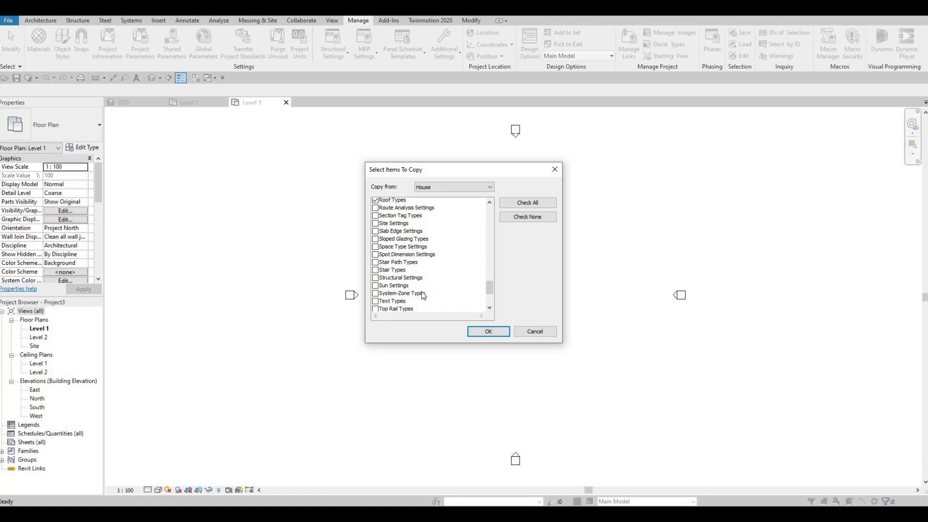
scroll(421, 298, down, 3)
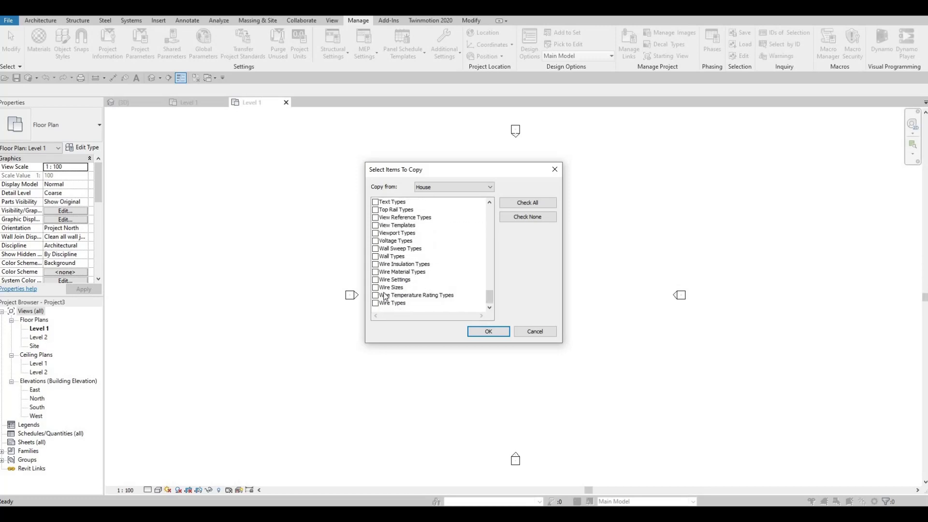
click(376, 256)
click(489, 332)
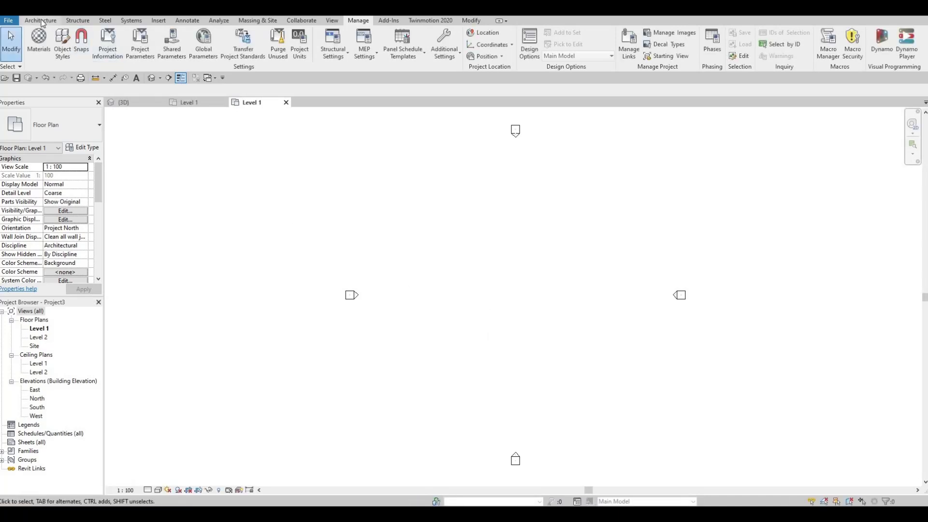
- Start a wall with the Interior Wall 1 type and review its layer structure
click(41, 22)
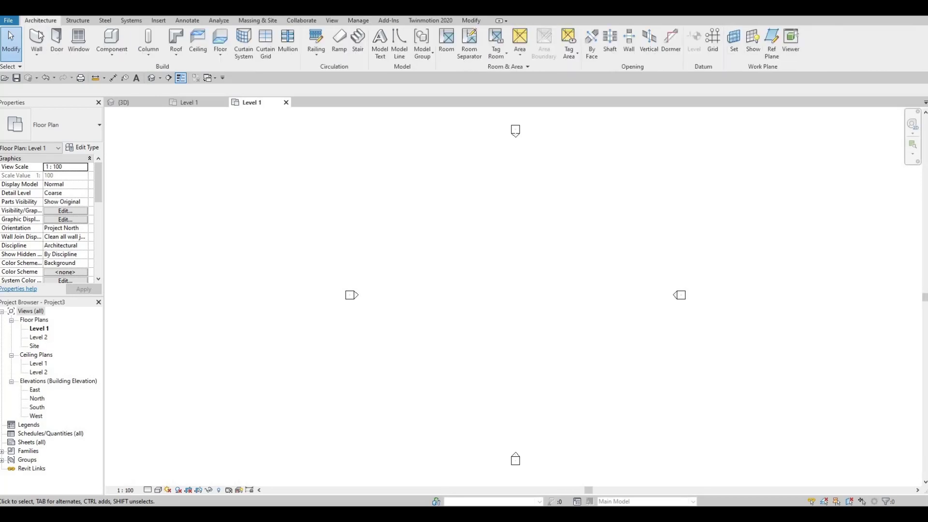
click(39, 37)
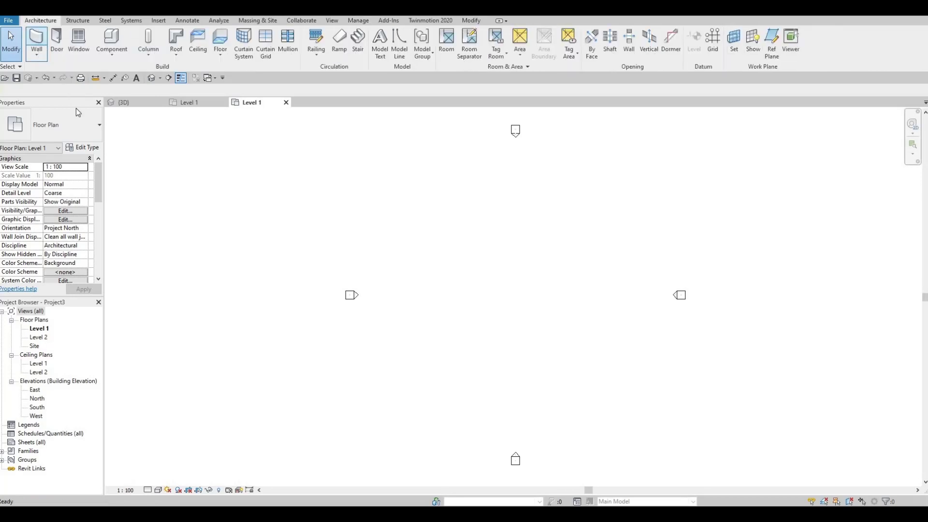
click(82, 122)
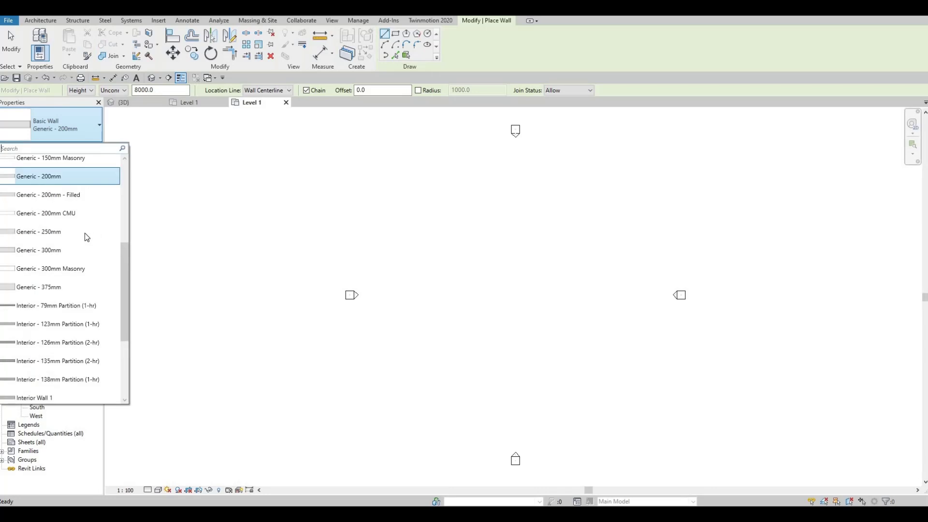
scroll(85, 239, down, 3)
scroll(72, 280, down, 2)
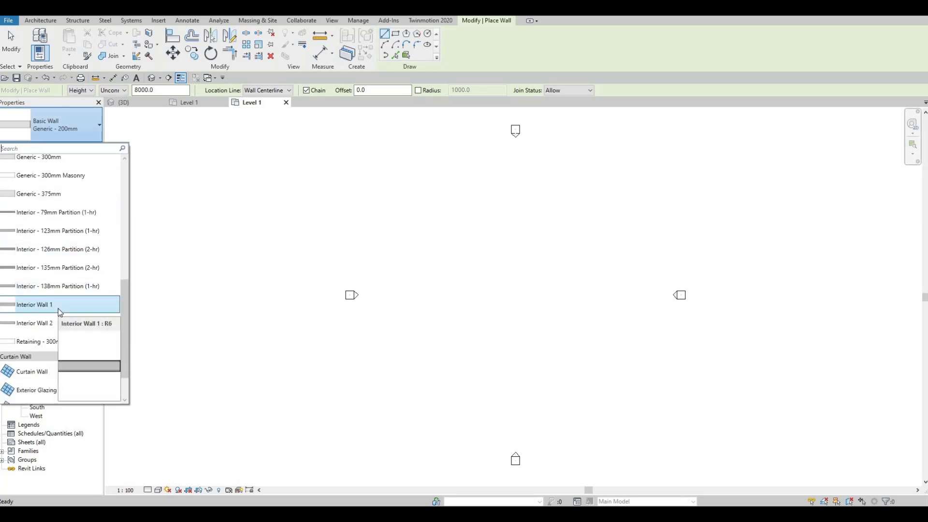
click(59, 304)
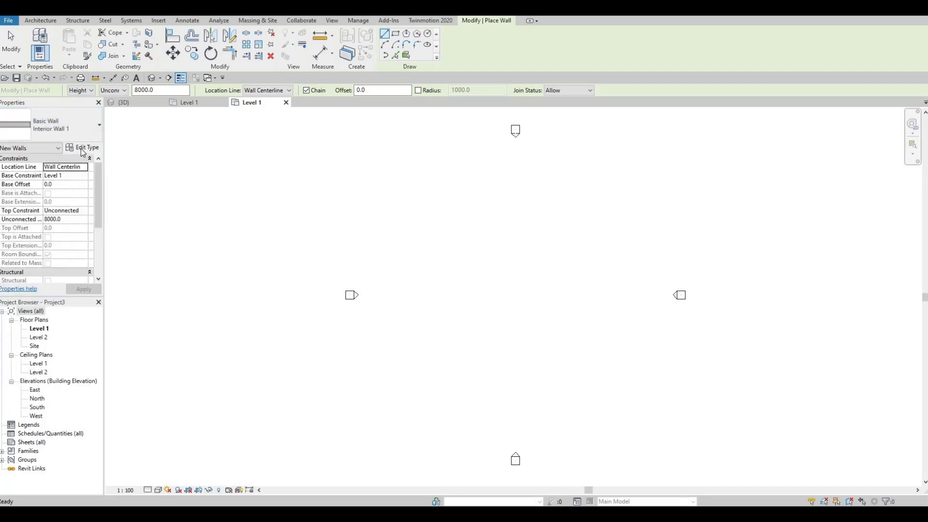
click(82, 147)
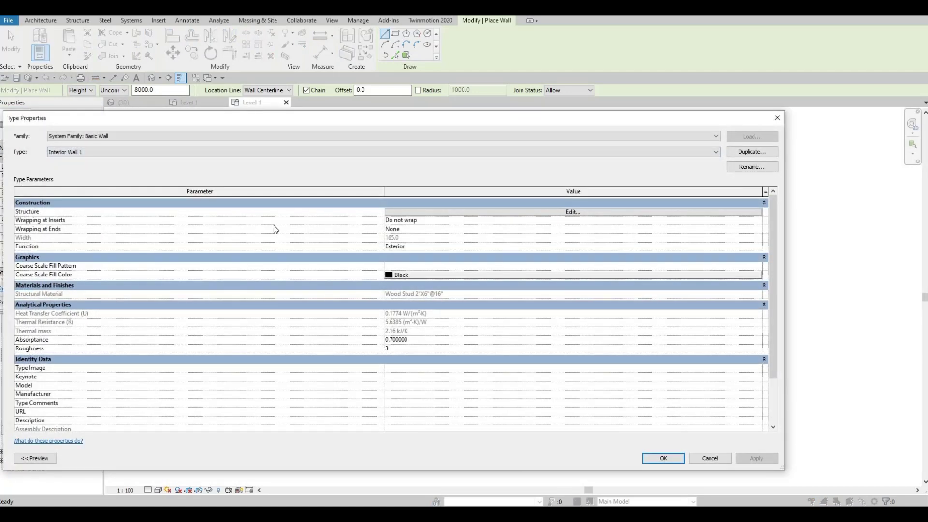
click(463, 213)
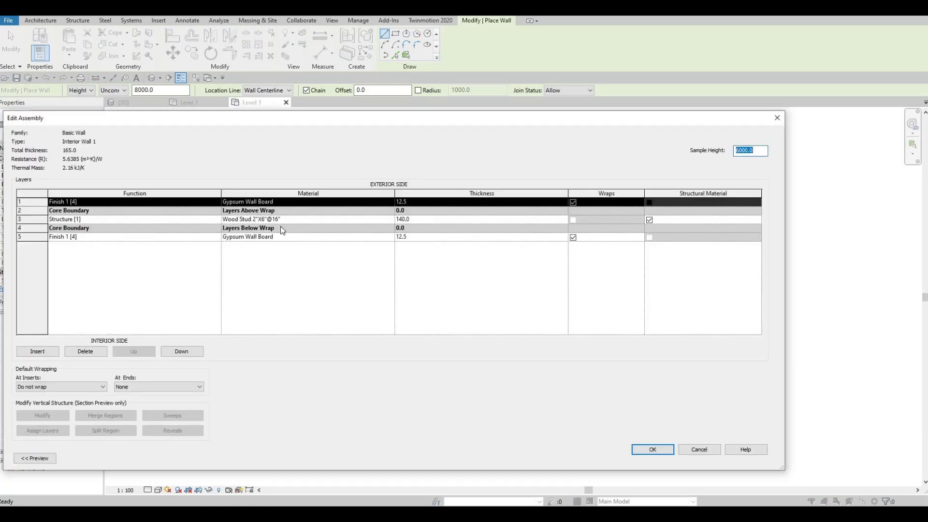
click(696, 450)
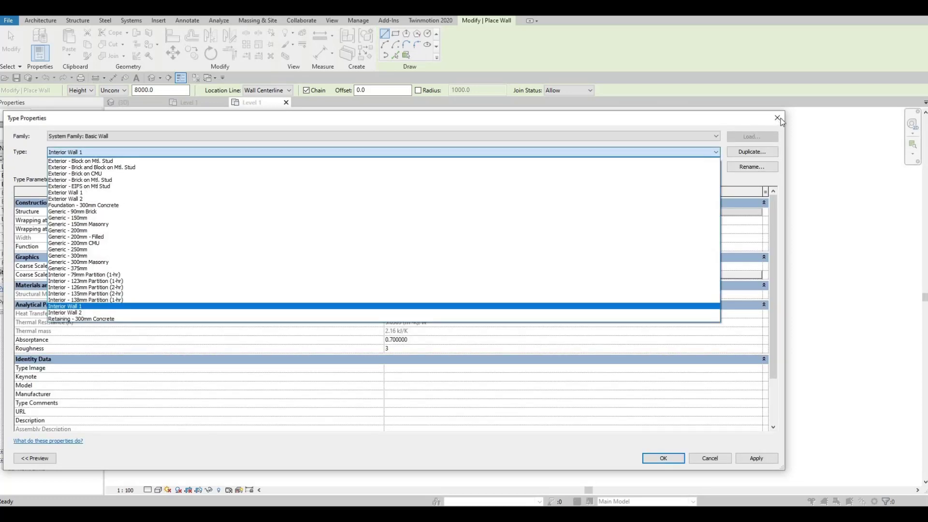
click(755, 123)
click(777, 118)
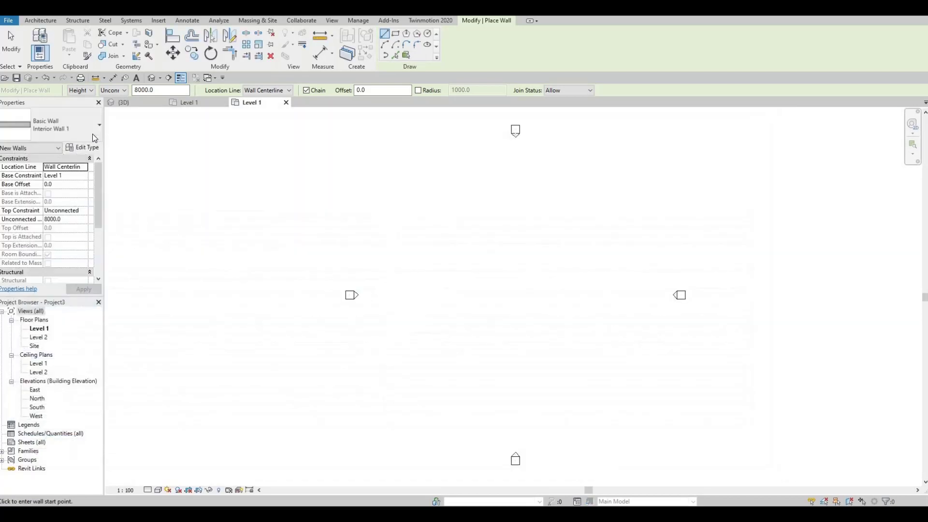
- Switch the wall to Exterior Wall 1 and review its 304.0-thick brick-over-wood-stud layers
click(68, 127)
scroll(66, 213, up, 5)
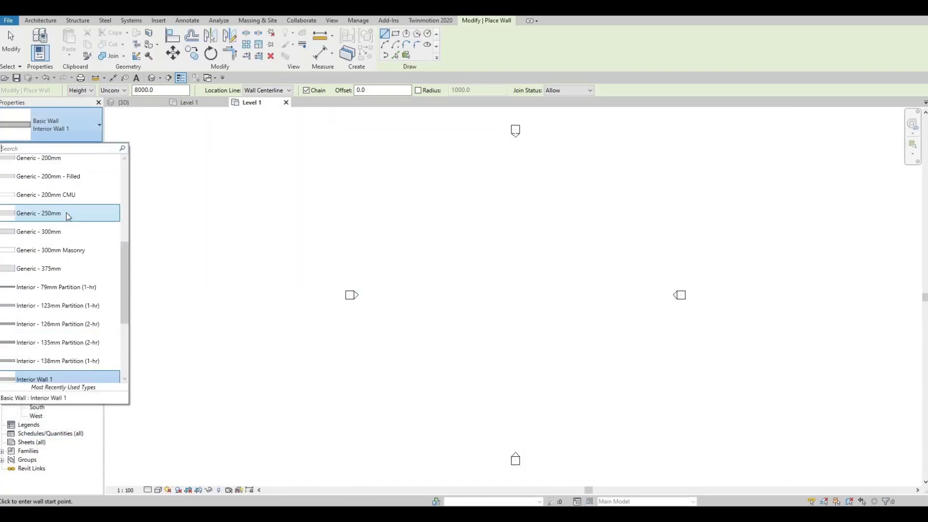
scroll(65, 212, up, 5)
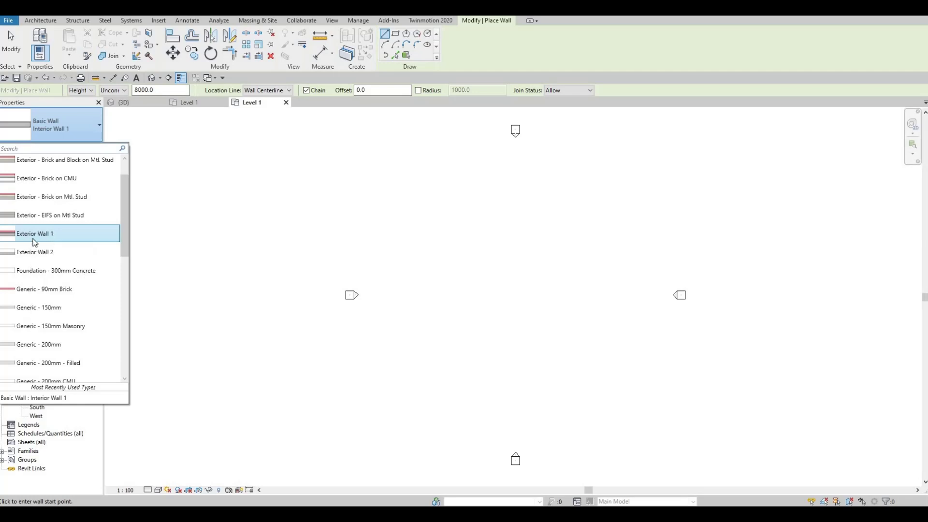
click(68, 236)
click(86, 147)
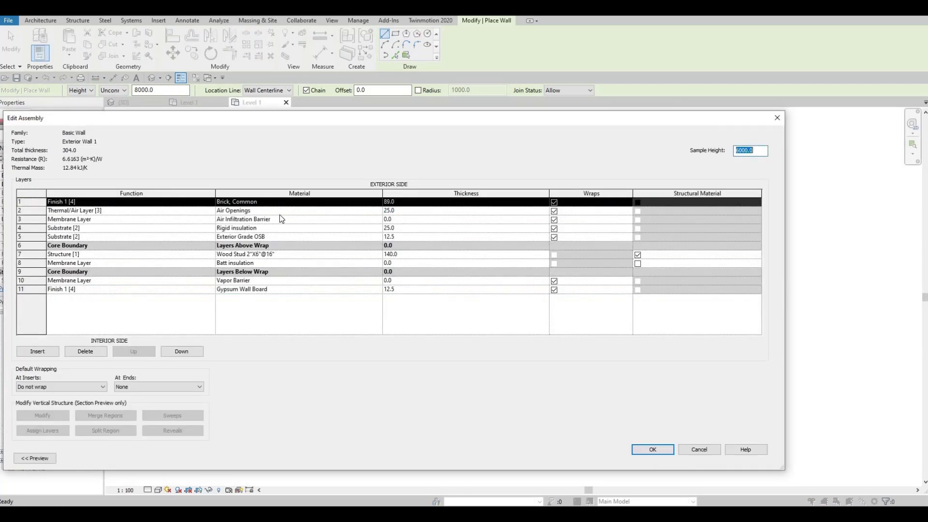
click(699, 450)
key(Escape)
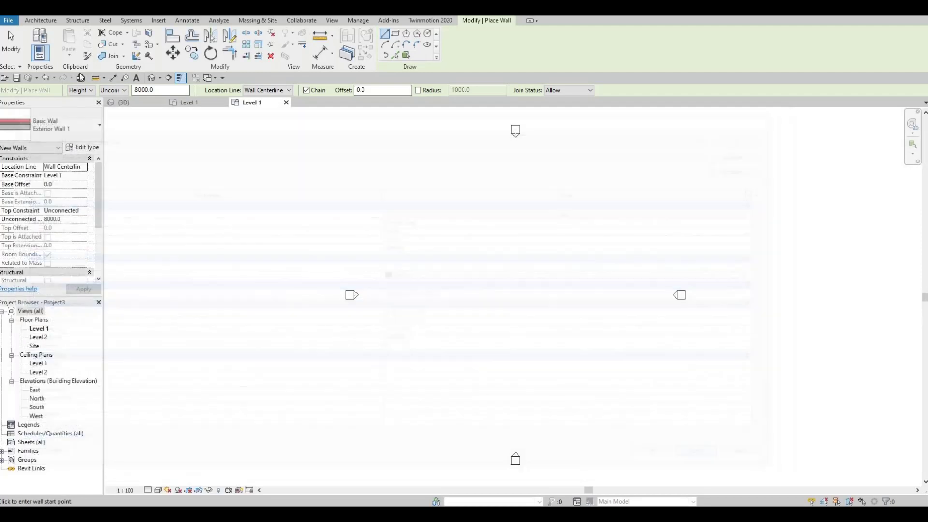
- Place ceilings with the Ceiling type and review its 262.5-thick framing, insulation and gypsum layers
click(39, 21)
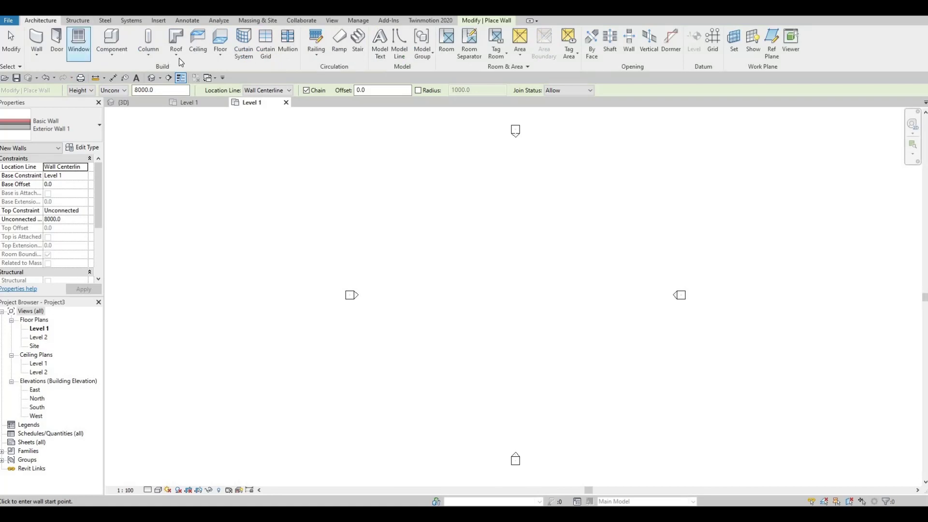
click(197, 43)
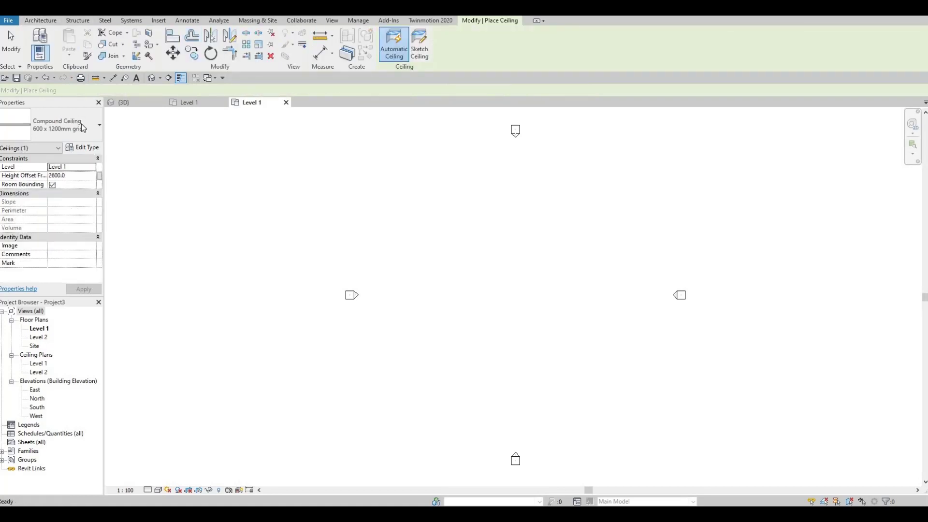
click(63, 125)
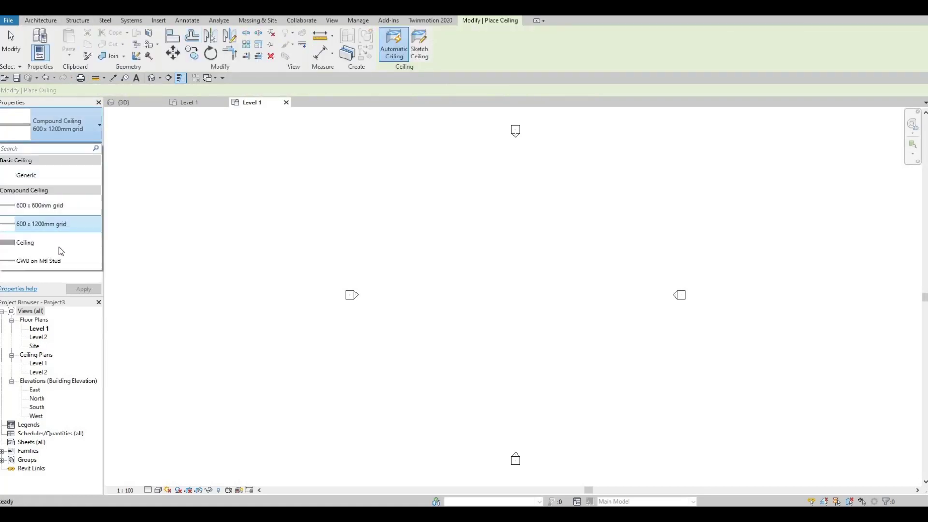
click(58, 224)
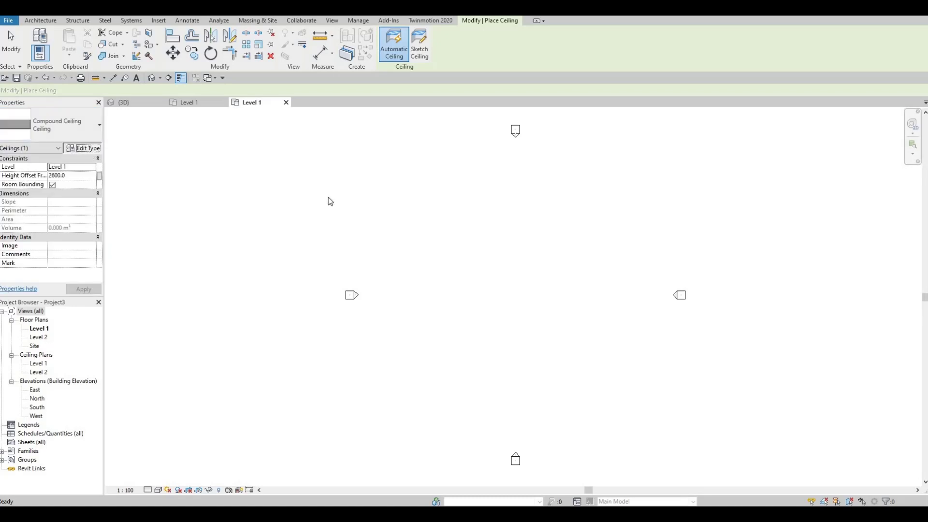
click(83, 147)
click(462, 211)
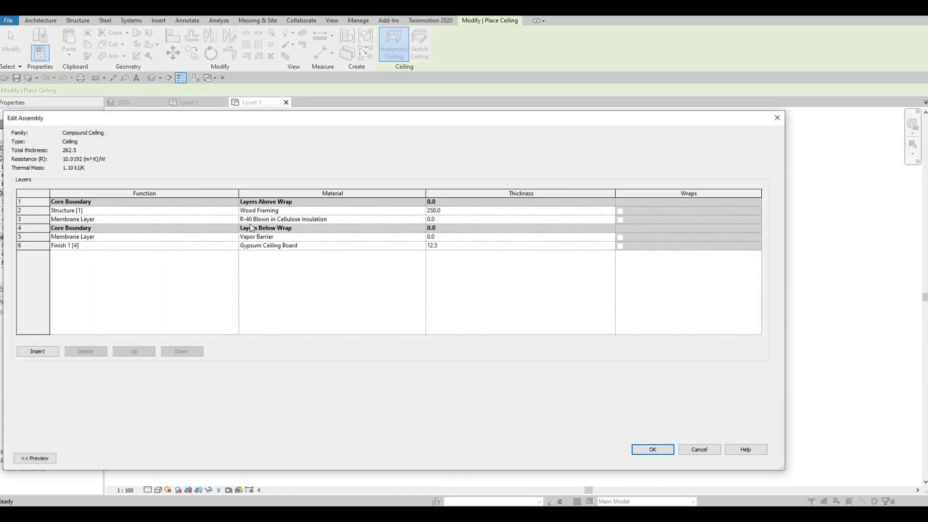
click(679, 453)
click(706, 458)
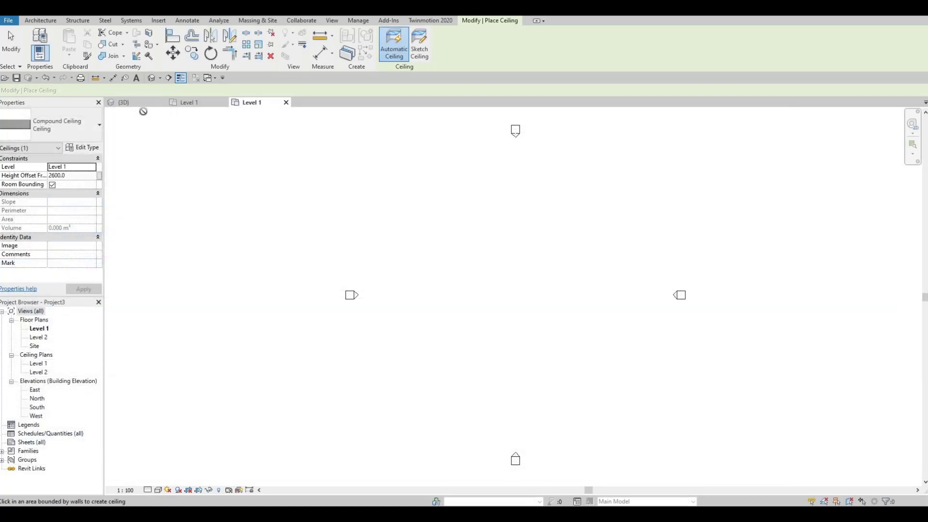
click(40, 20)
click(220, 38)
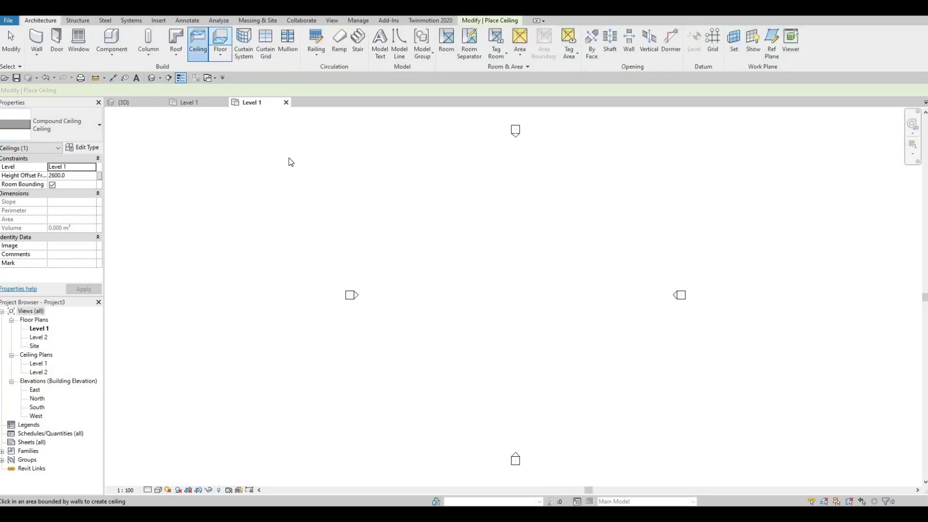
- Sketch the floor as Floor 1 and review its 342.5-thick oak, plywood, joist and gypsum layers
click(77, 130)
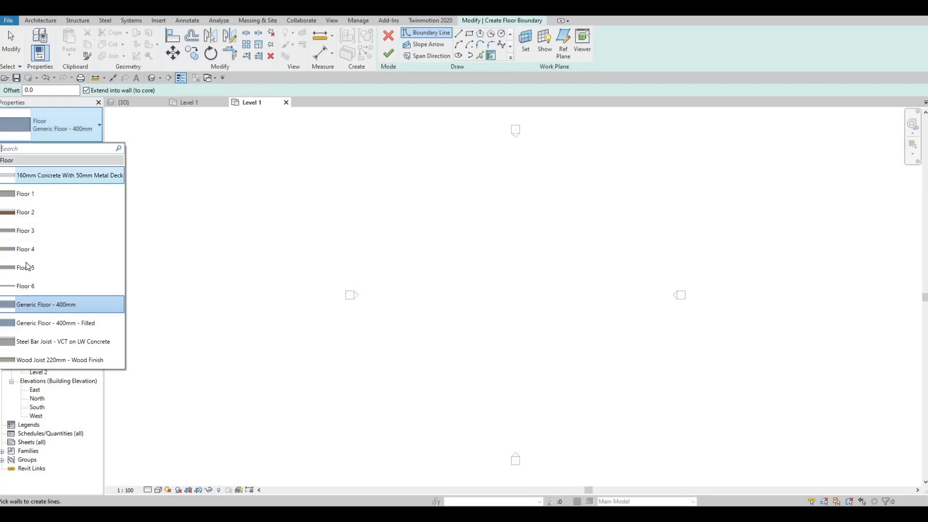
click(25, 193)
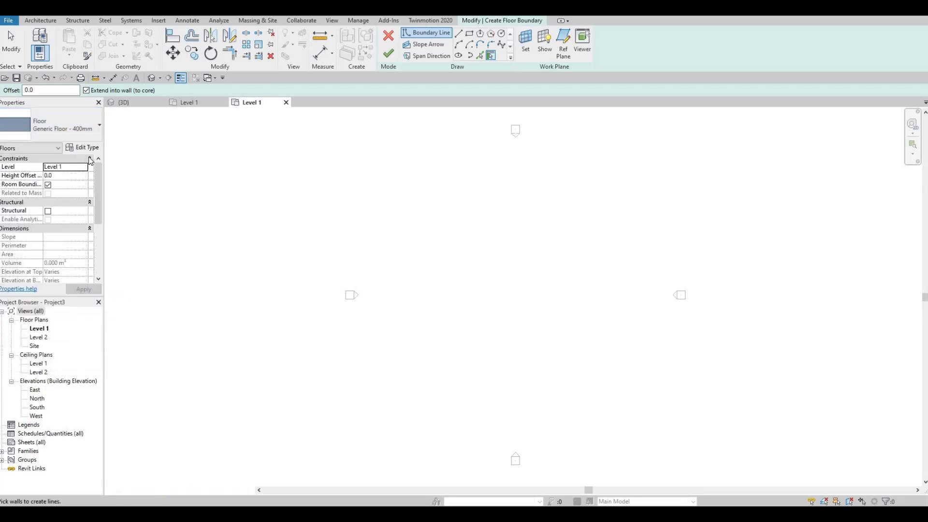
click(82, 147)
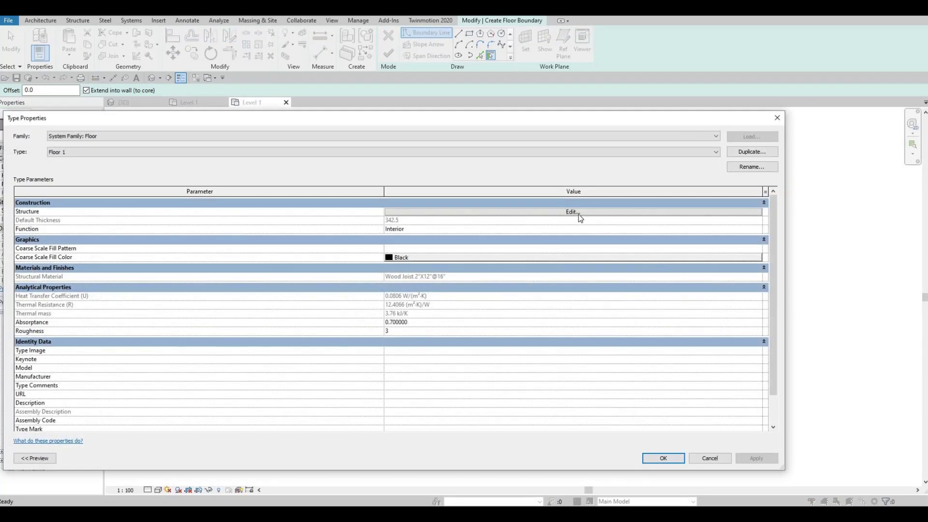
click(579, 213)
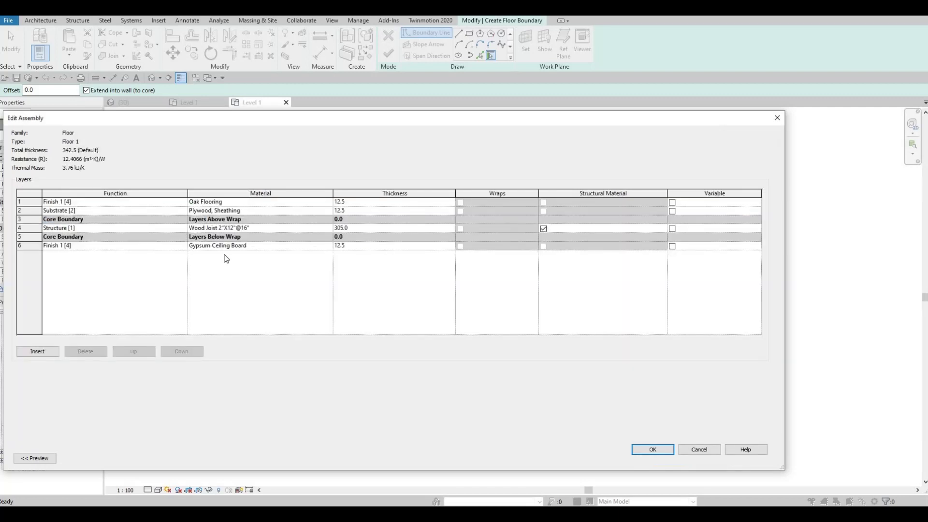
click(689, 452)
click(674, 456)
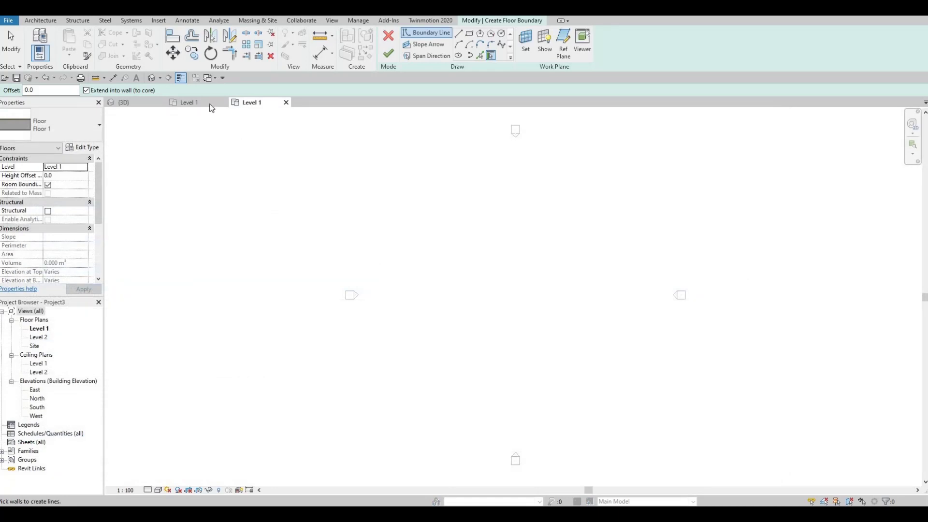
click(51, 22)
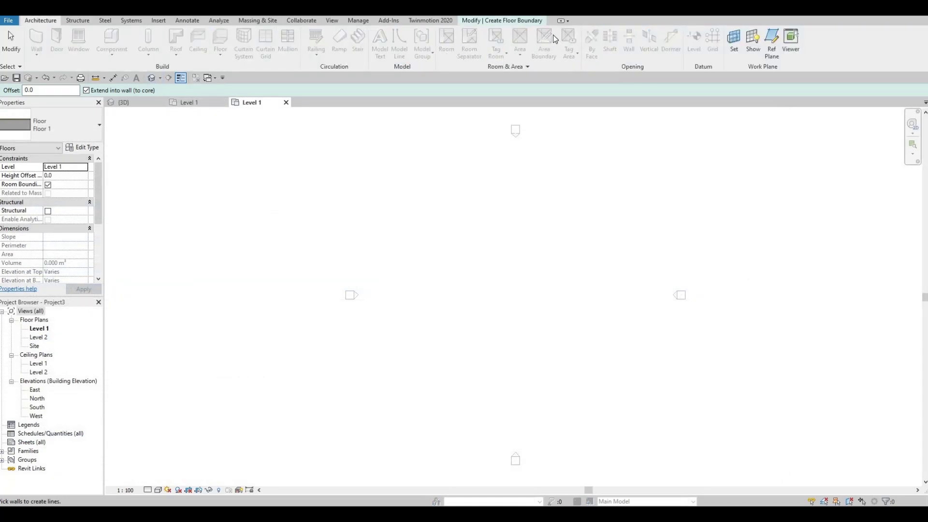
click(501, 20)
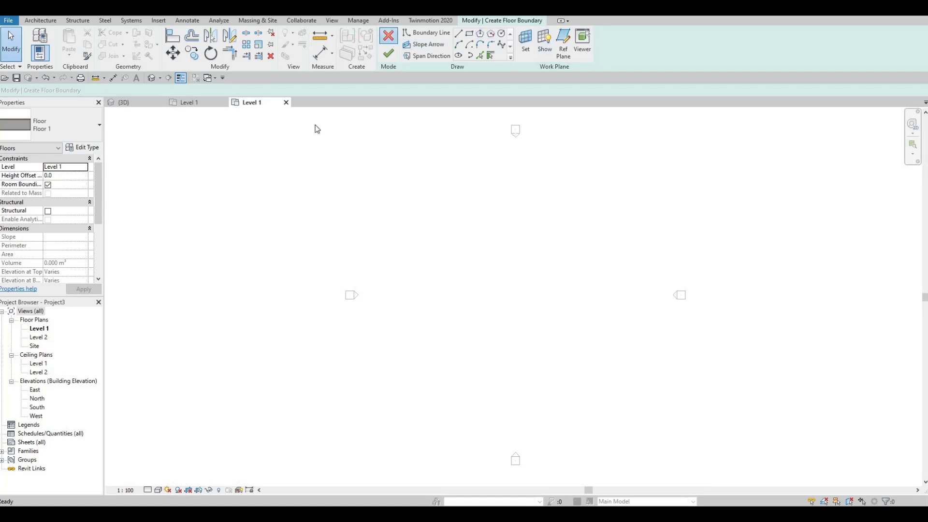
- Discard the floor sketch and start a roof by footprint on Level 2
click(388, 36)
click(485, 265)
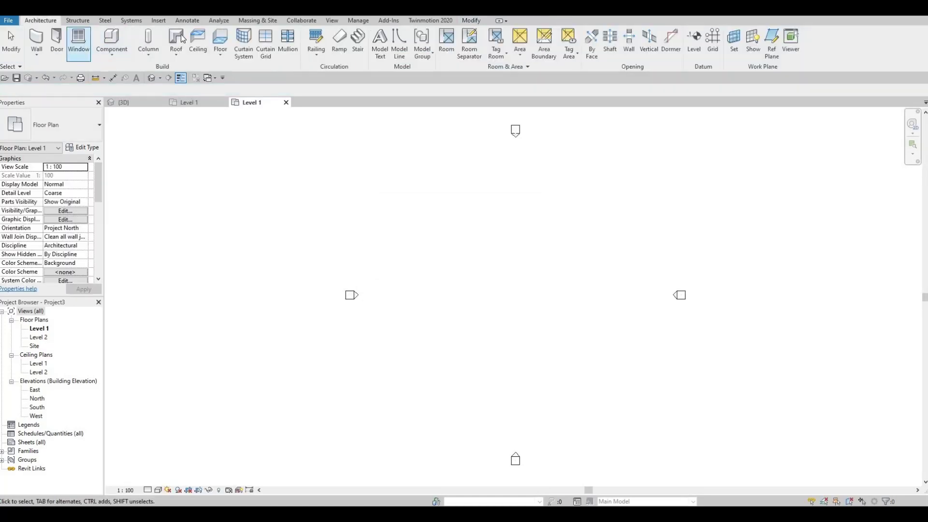
click(177, 37)
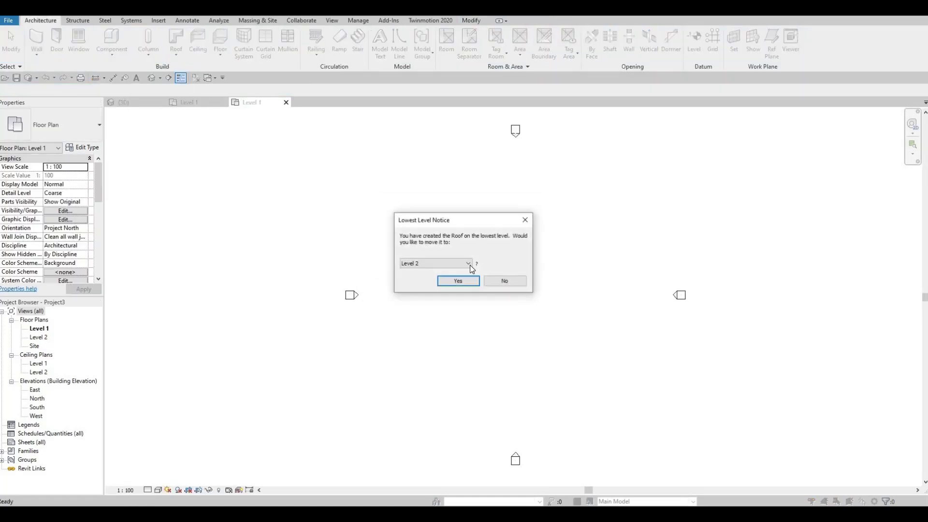
key(Return)
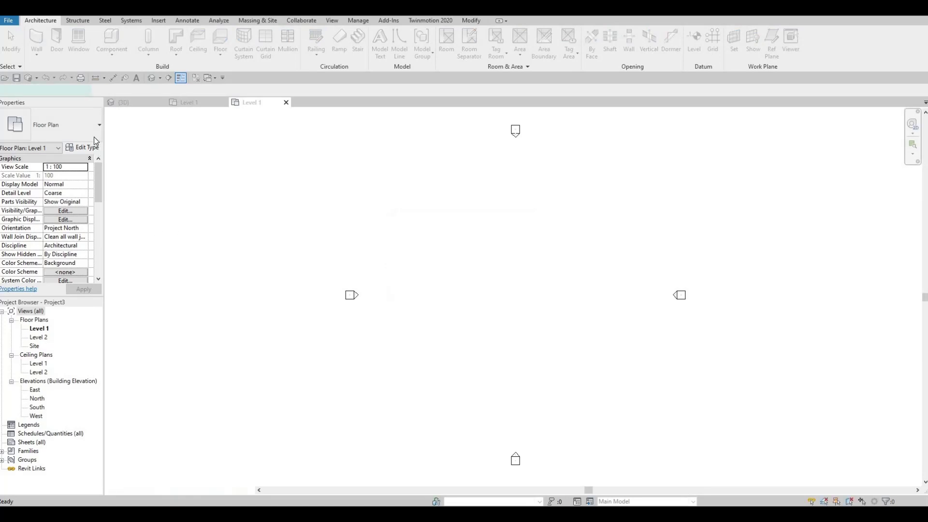
- Set the roof to Roof 1 and show its 297.5-thick shingle, paper, plywood and rafter layers
click(93, 135)
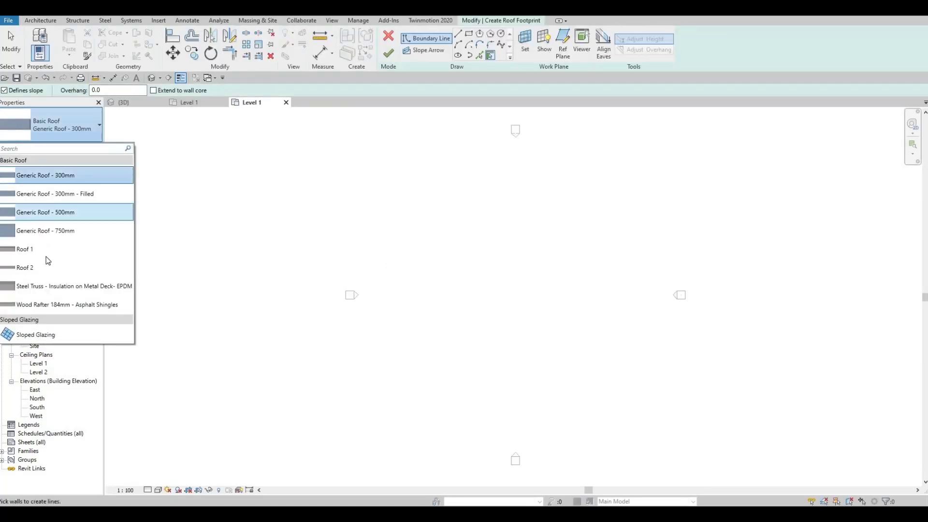
click(71, 243)
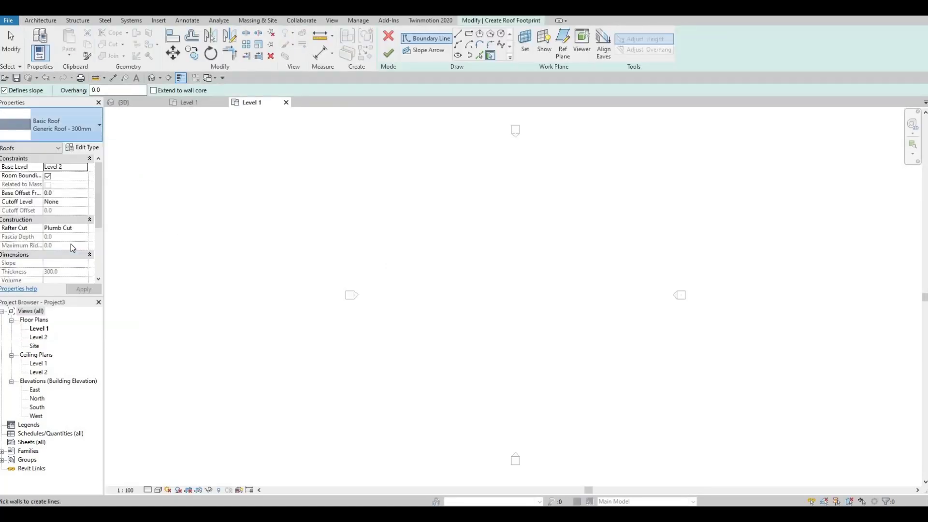
click(92, 148)
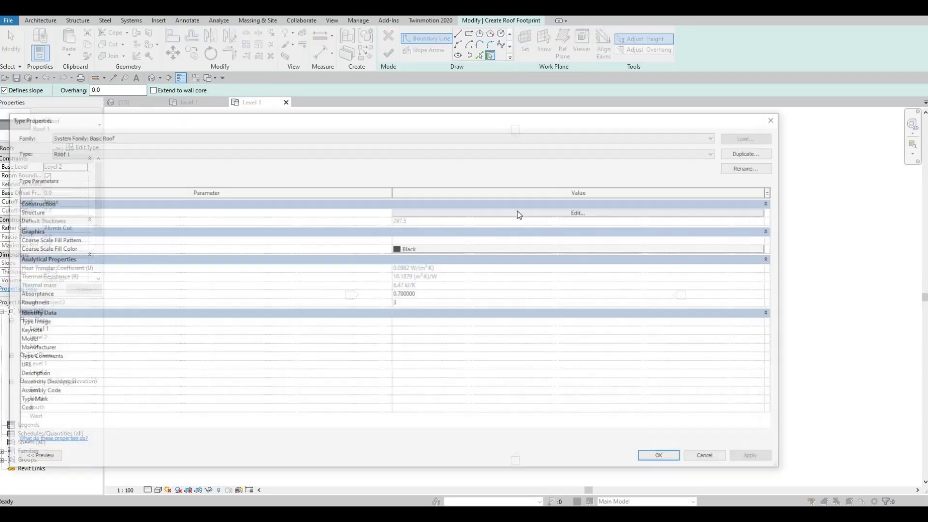
click(421, 212)
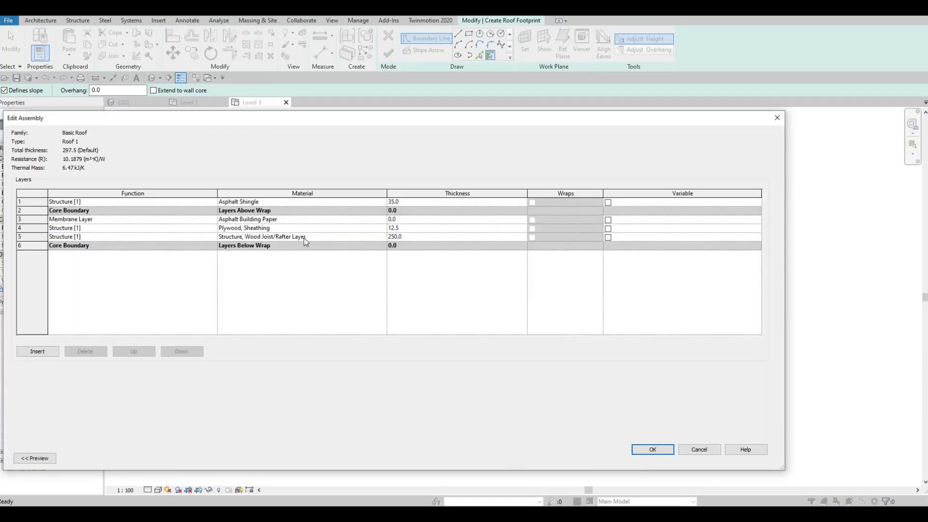